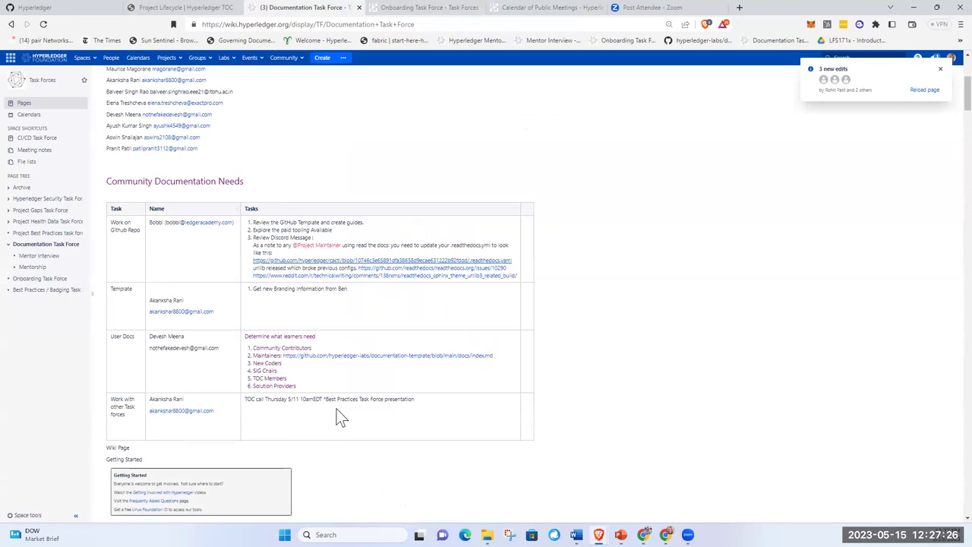
# Review the Community Documentation Needs table and the Personas and Tasks sections of the Documentation Task Force page
pyautogui.scroll(-3, 337, 410)
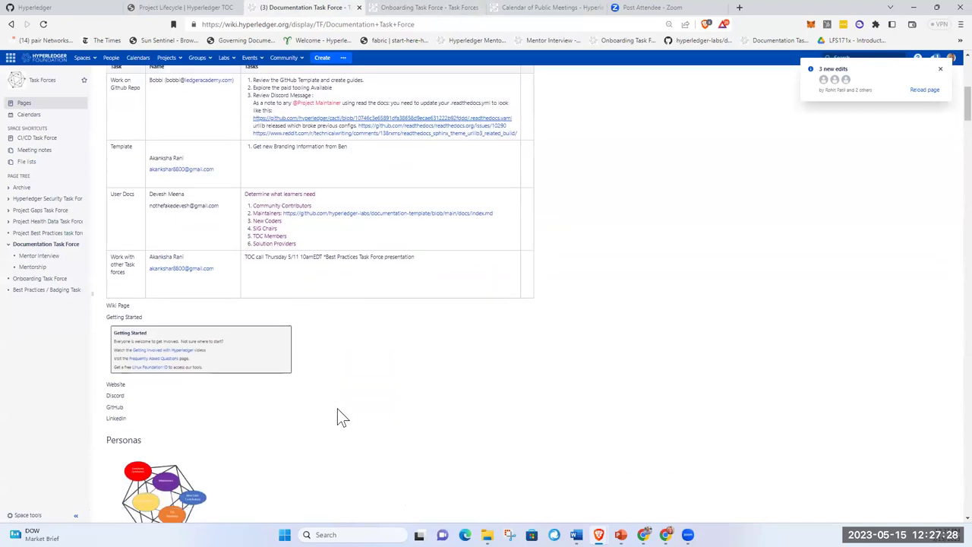
pyautogui.scroll(-1, 338, 417)
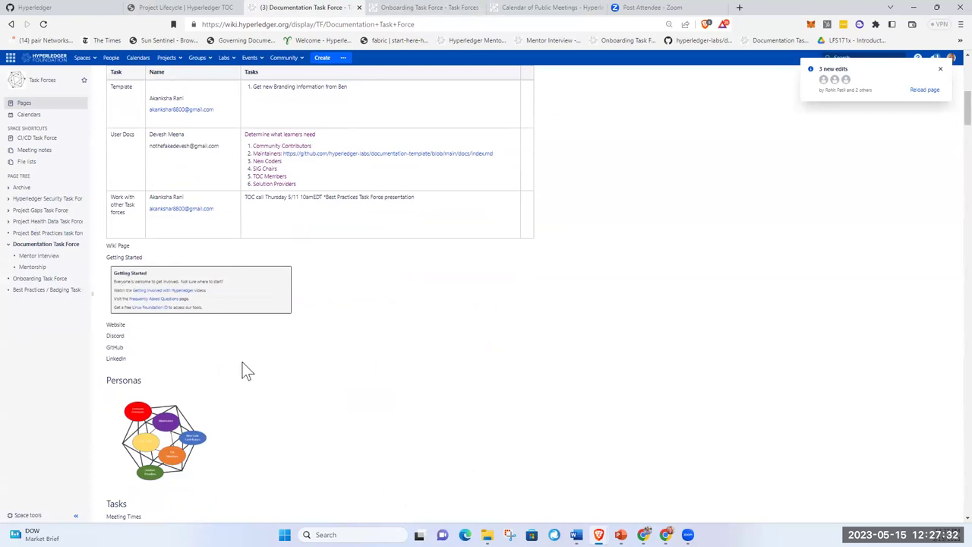
pyautogui.scroll(-2, 253, 365)
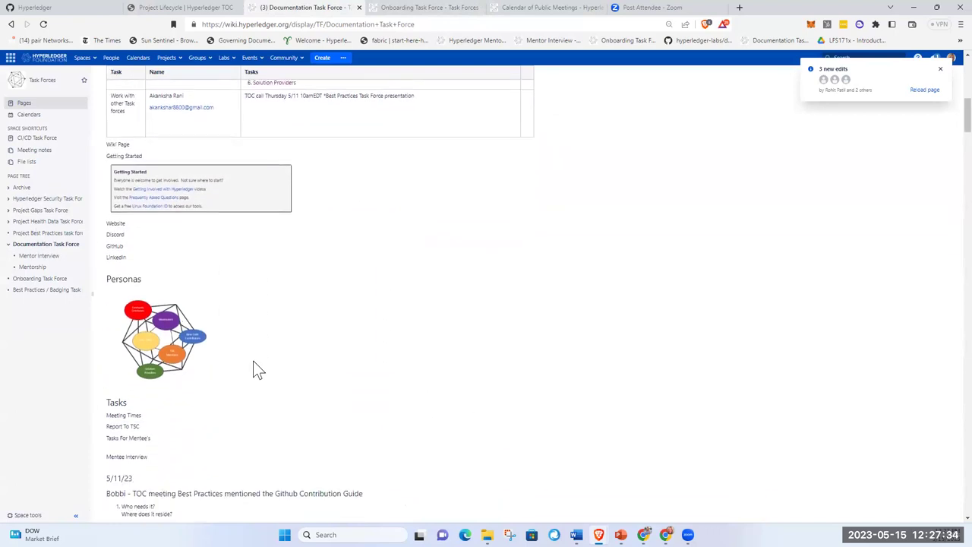
pyautogui.scroll(4, 566, 388)
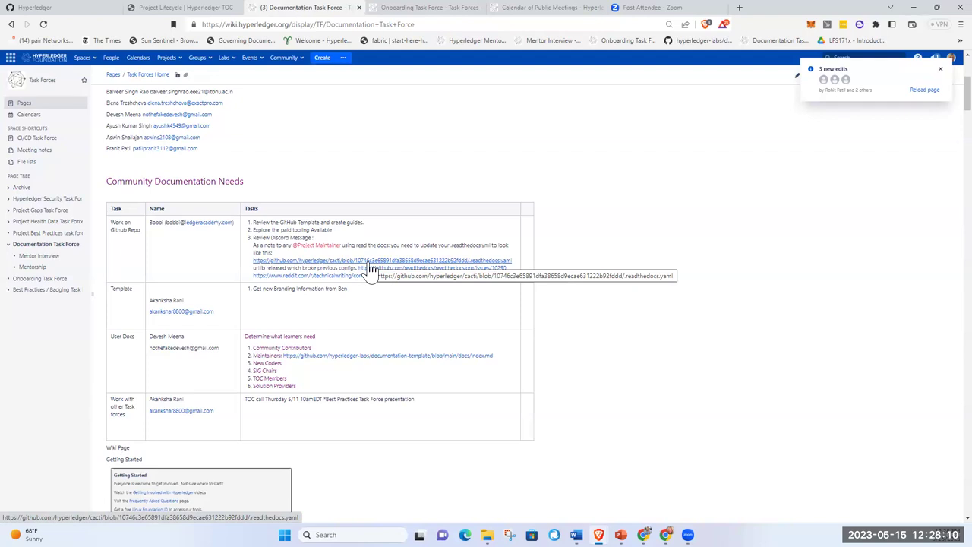
# Check the Hyperledger TOC Project Lifecycle page, return to the Documentation Task Force page and reload it with the new edits
pyautogui.click(196, 10)
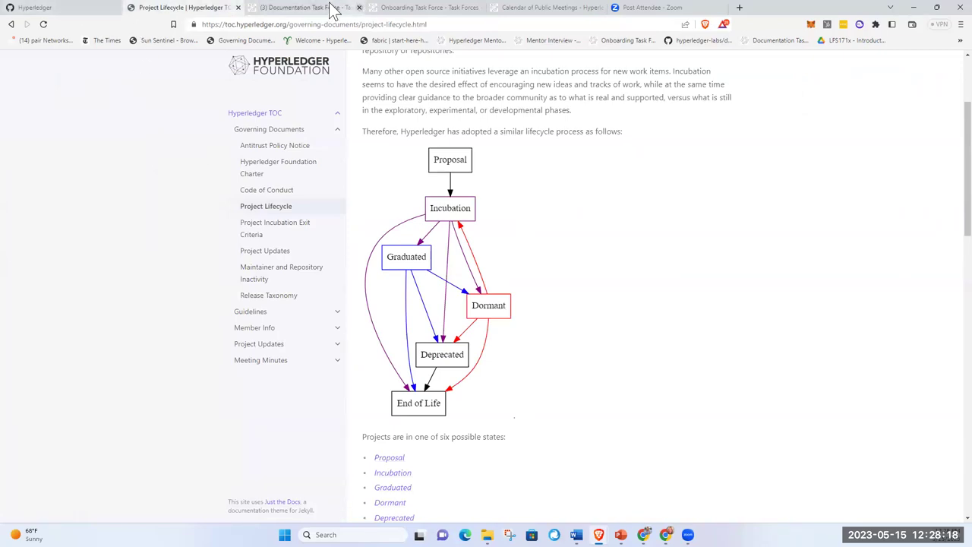
pyautogui.click(307, 9)
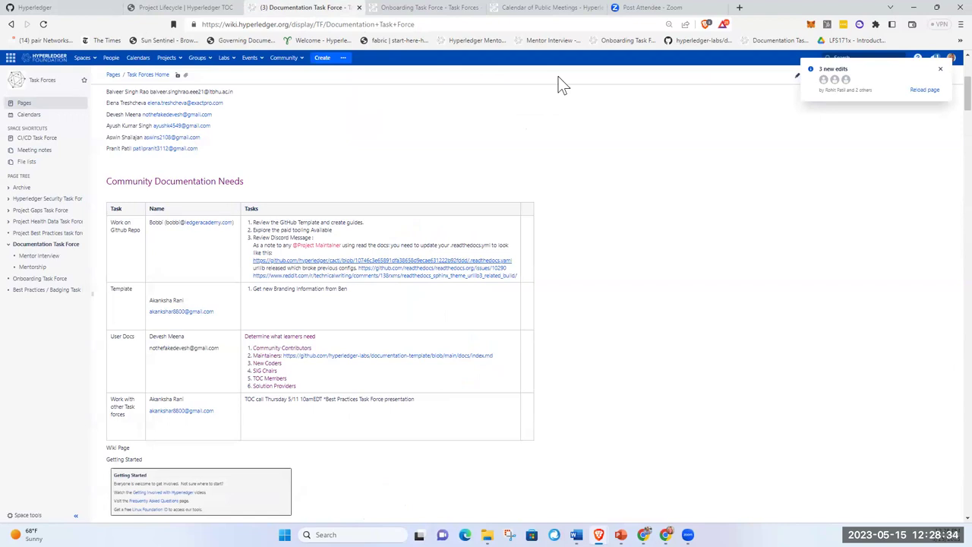
pyautogui.click(918, 90)
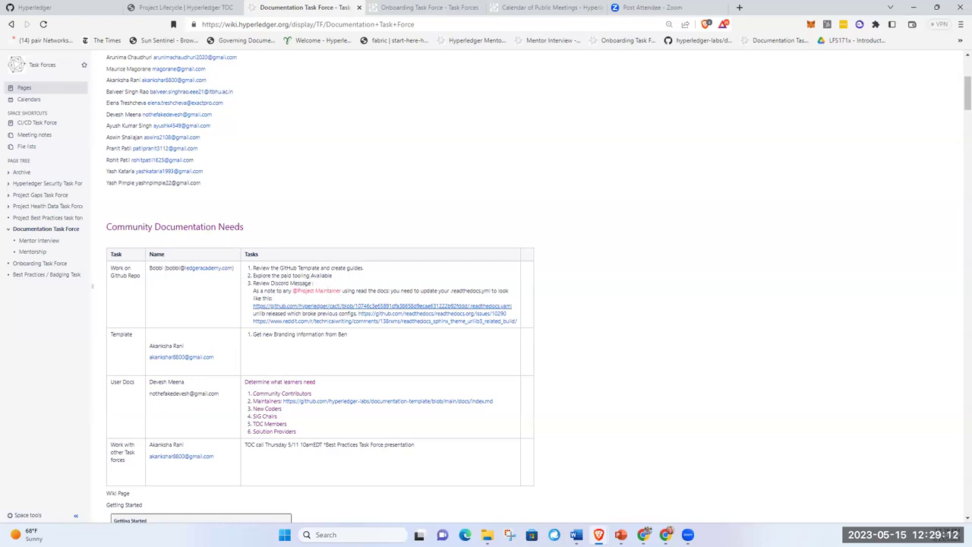
# Look through the Community Documentation Needs table, the 5/11/23 notes and the 5/1/23 mentee deliverables
pyautogui.scroll(-4, 402, 419)
pyautogui.scroll(-6, 403, 414)
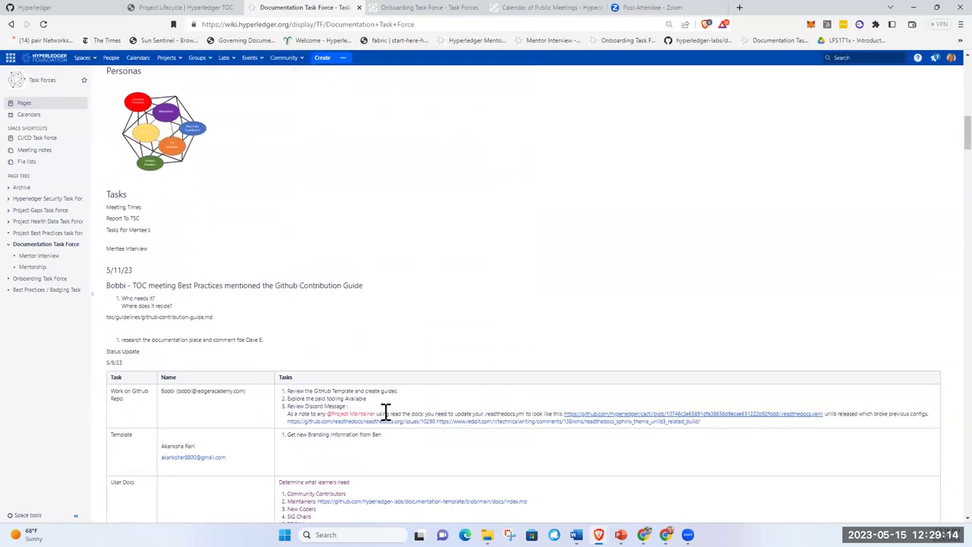
pyautogui.scroll(2, 346, 414)
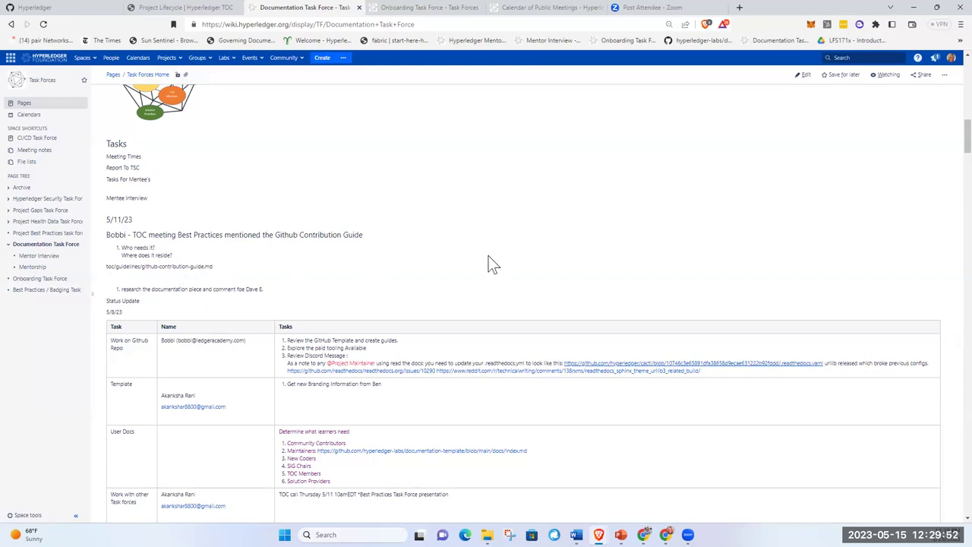
pyautogui.scroll(2, 490, 264)
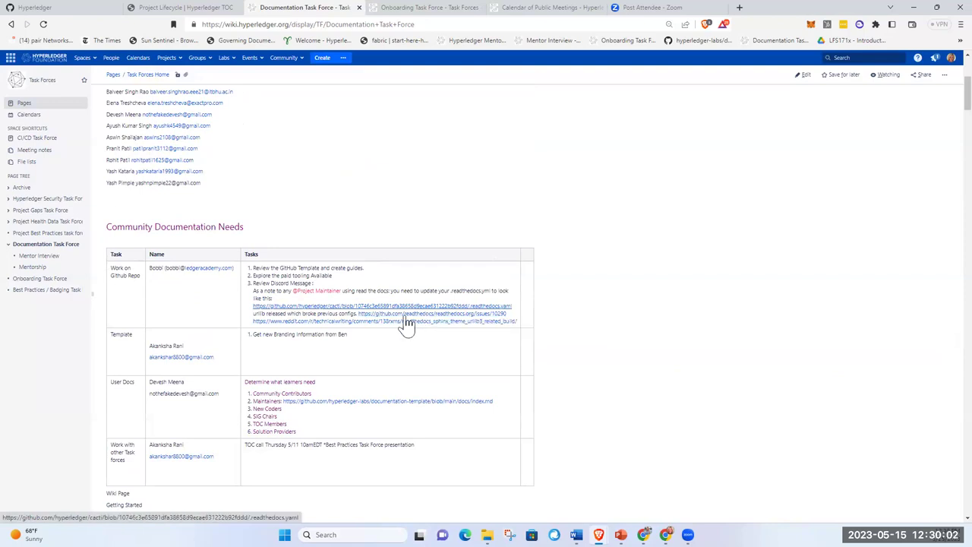
pyautogui.scroll(-10, 357, 383)
pyautogui.scroll(-4, 358, 380)
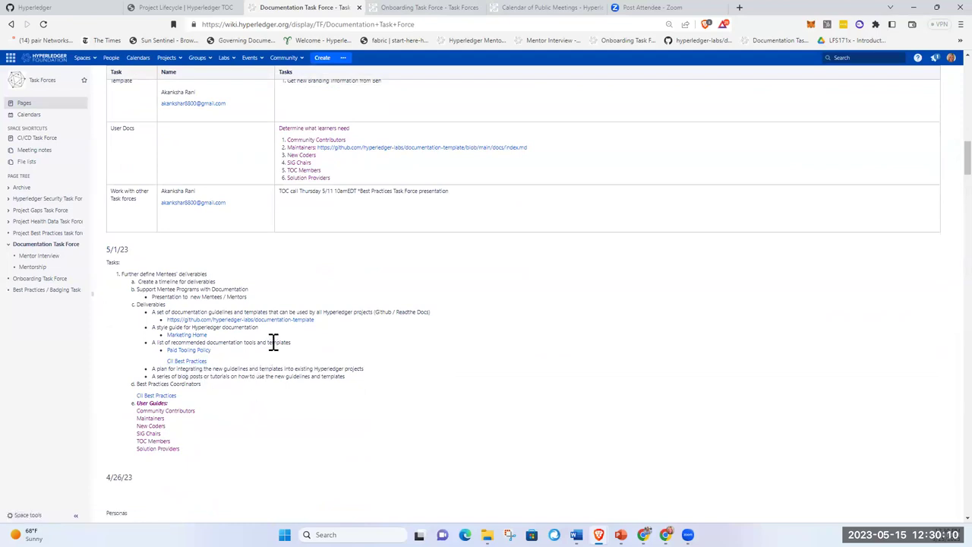
# Open the hyperledger-labs/documentation-template repository linked in the 5/1/23 deliverables and read through its README
pyautogui.click(289, 320)
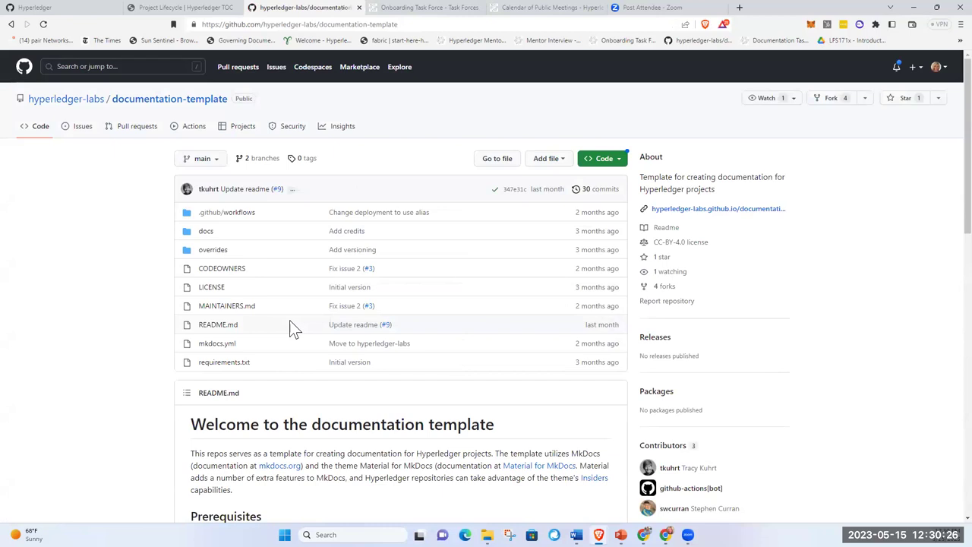
pyautogui.scroll(-3, 455, 371)
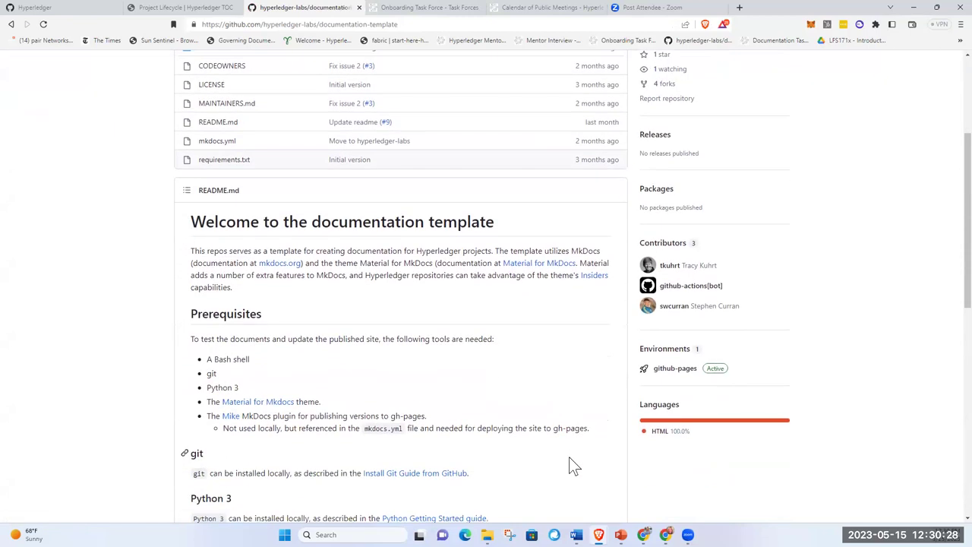
pyautogui.scroll(-1, 569, 458)
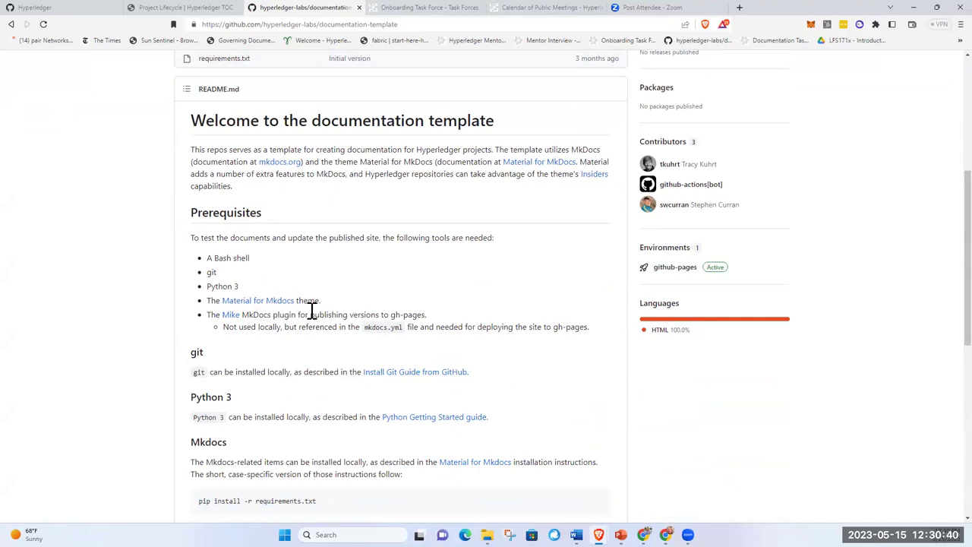
pyautogui.scroll(-3, 601, 432)
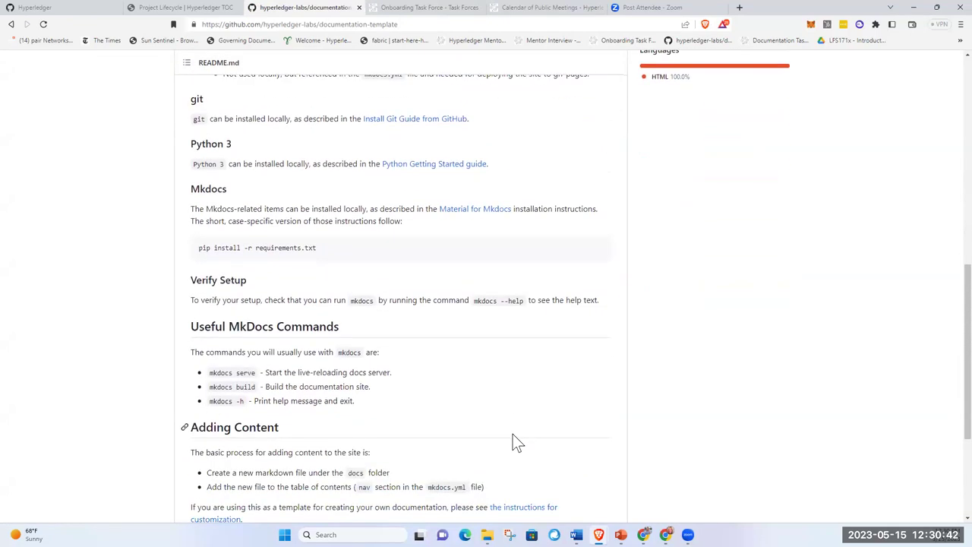
pyautogui.scroll(-3, 513, 437)
pyautogui.scroll(8, 513, 436)
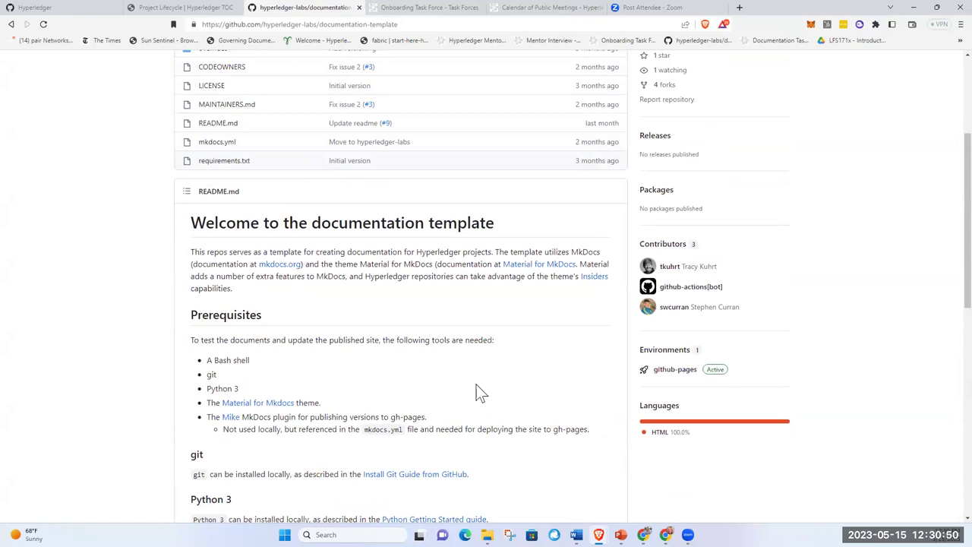
pyautogui.scroll(3, 361, 321)
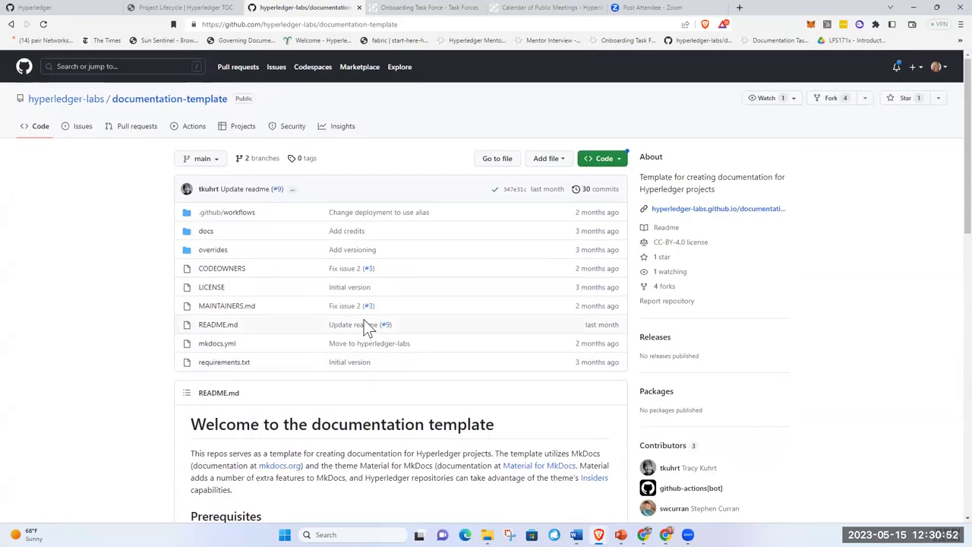
# Return to the Documentation Task Force page and examine the 4/10/23 deliverables table, publishing platform list and 3/23 mentorship applications
pyautogui.click(10, 24)
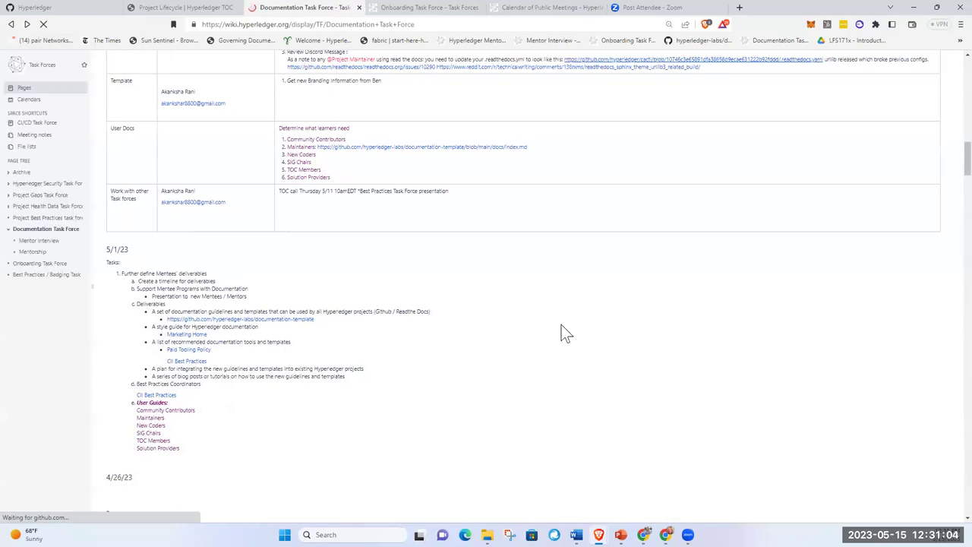
pyautogui.scroll(-15, 563, 328)
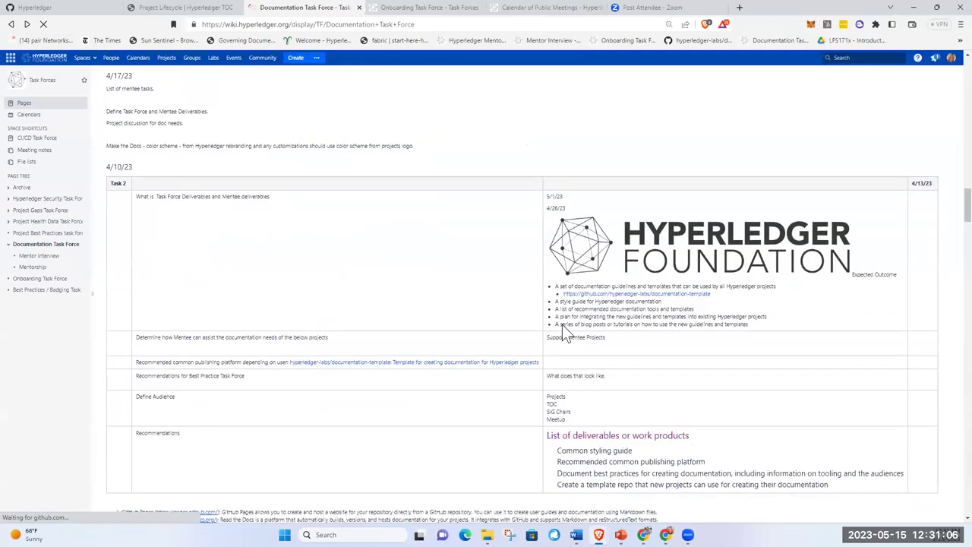
pyautogui.scroll(-10, 562, 324)
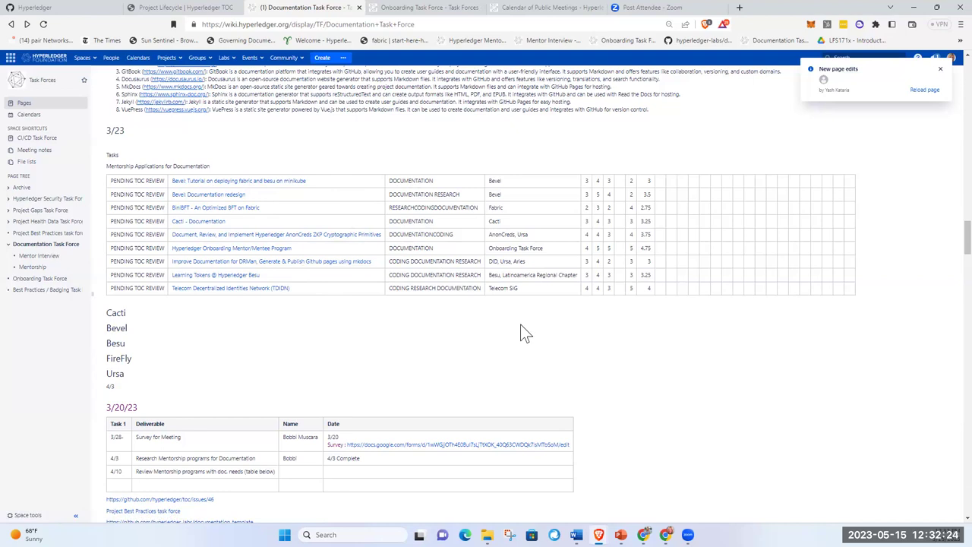
pyautogui.scroll(5, 520, 325)
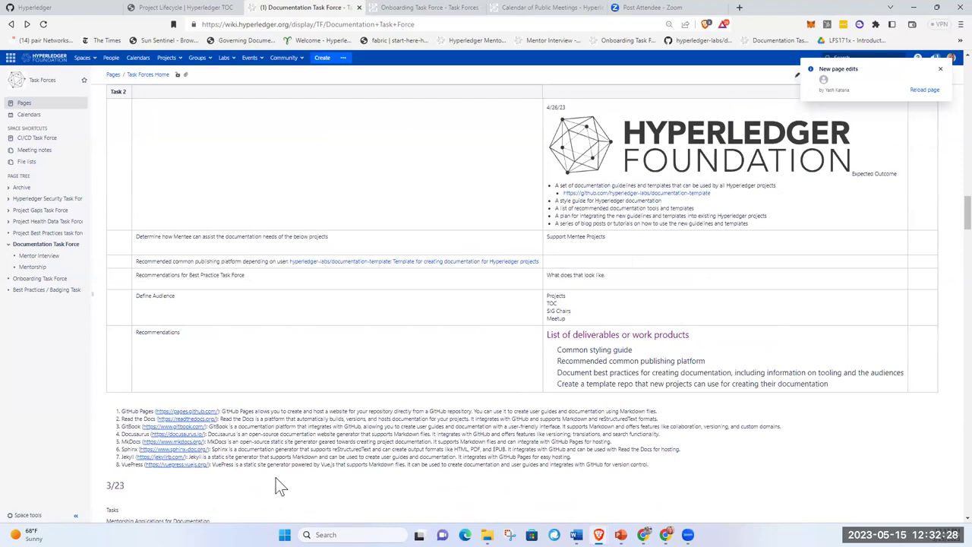
pyautogui.scroll(4, 342, 387)
pyautogui.scroll(-5, 358, 393)
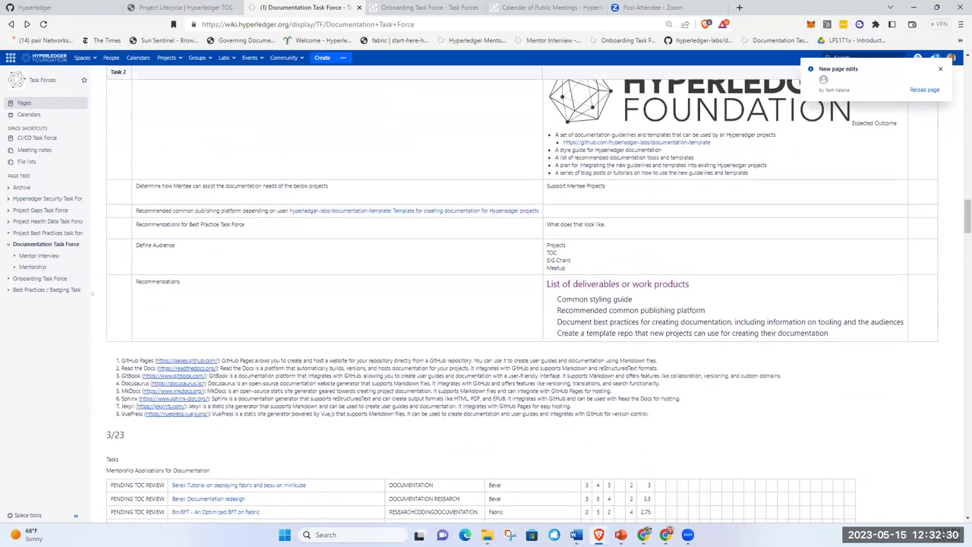
pyautogui.scroll(3, 352, 289)
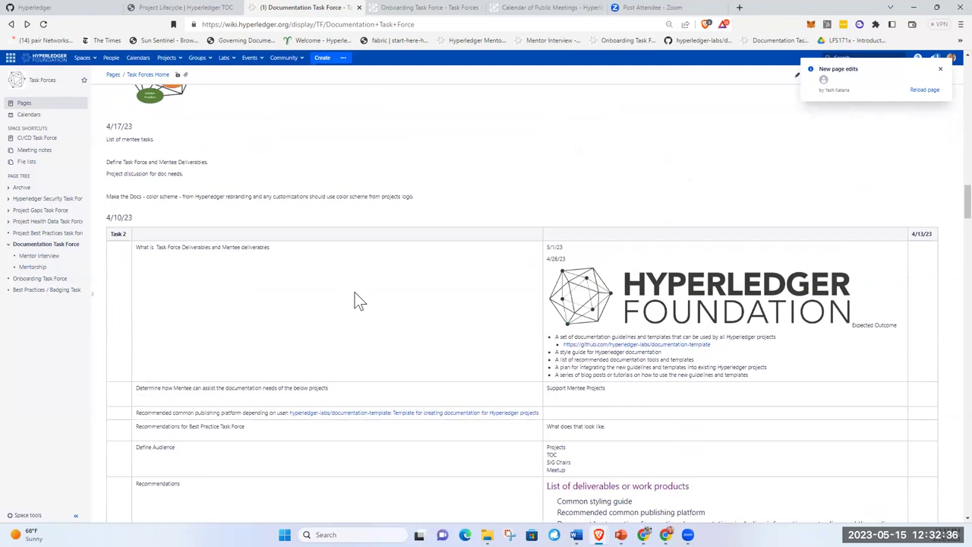
# Go back to the Attendees list and Community Documentation Needs table, and reload the page to get the latest edits
pyautogui.scroll(15, 358, 318)
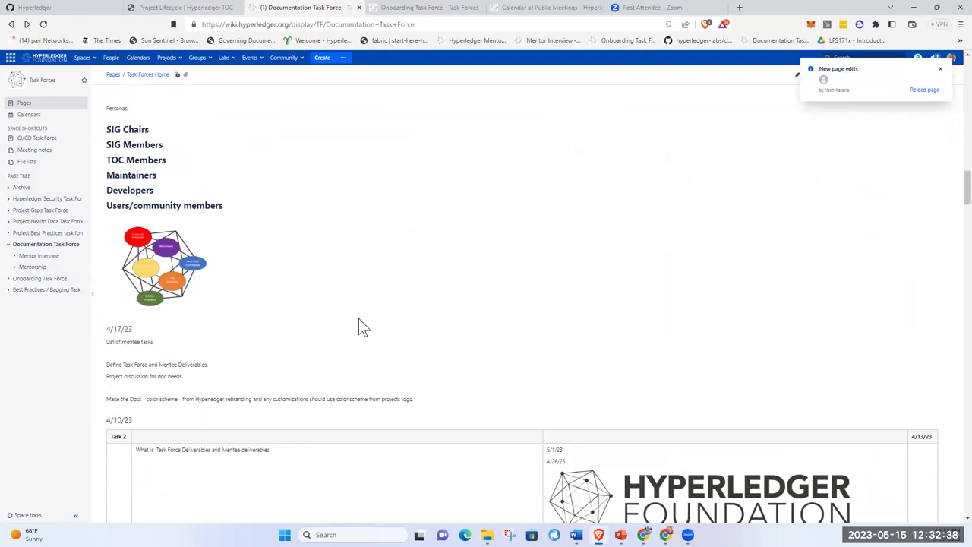
pyautogui.scroll(1, 358, 318)
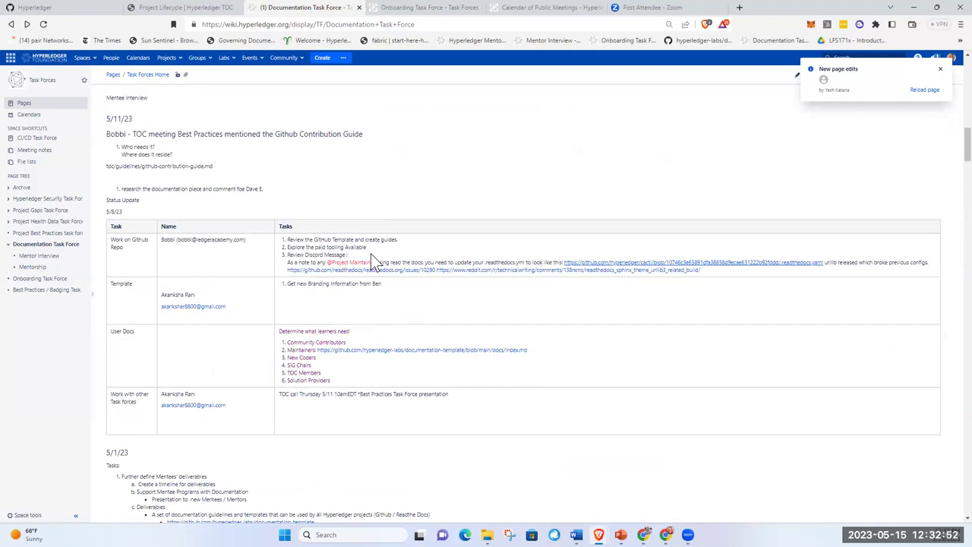
pyautogui.scroll(2, 477, 164)
pyautogui.scroll(10, 480, 171)
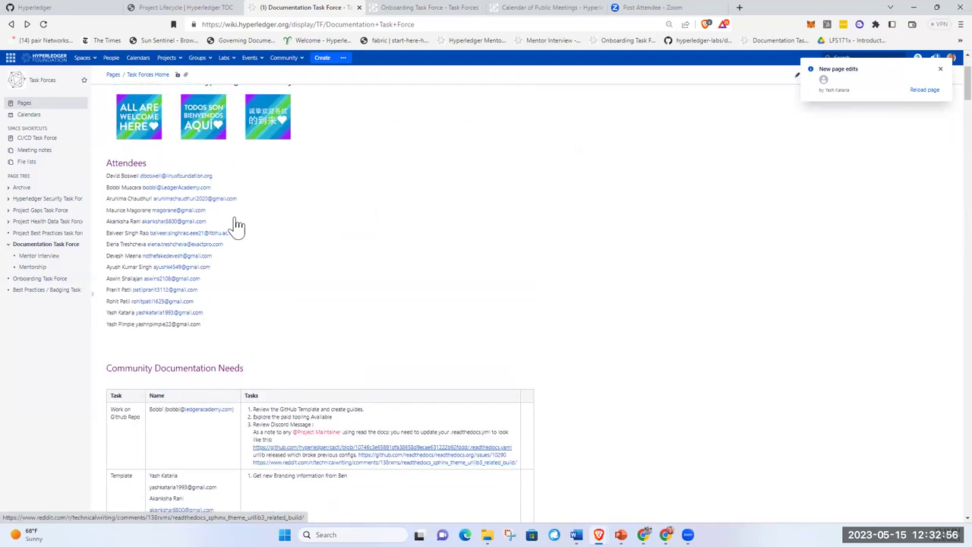
pyautogui.scroll(-5, 612, 318)
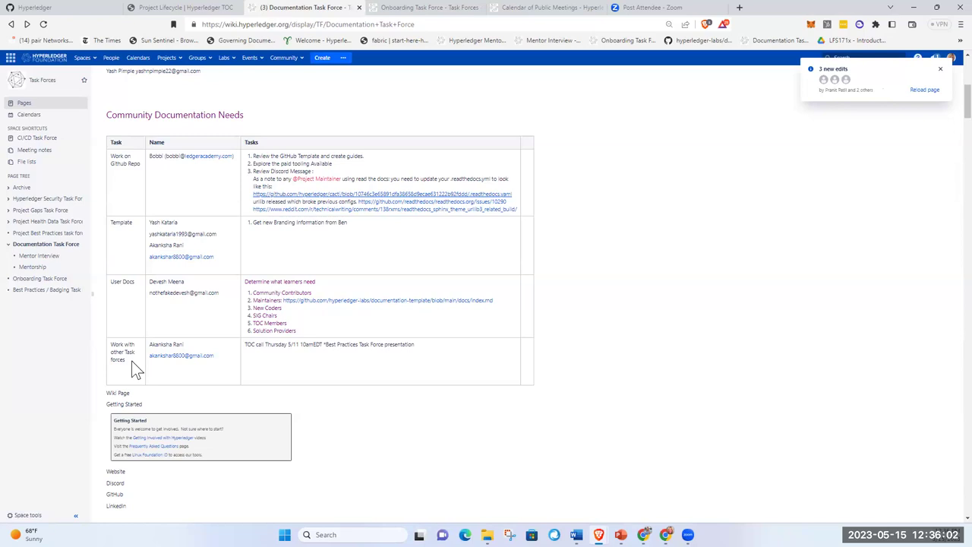
pyautogui.click(919, 91)
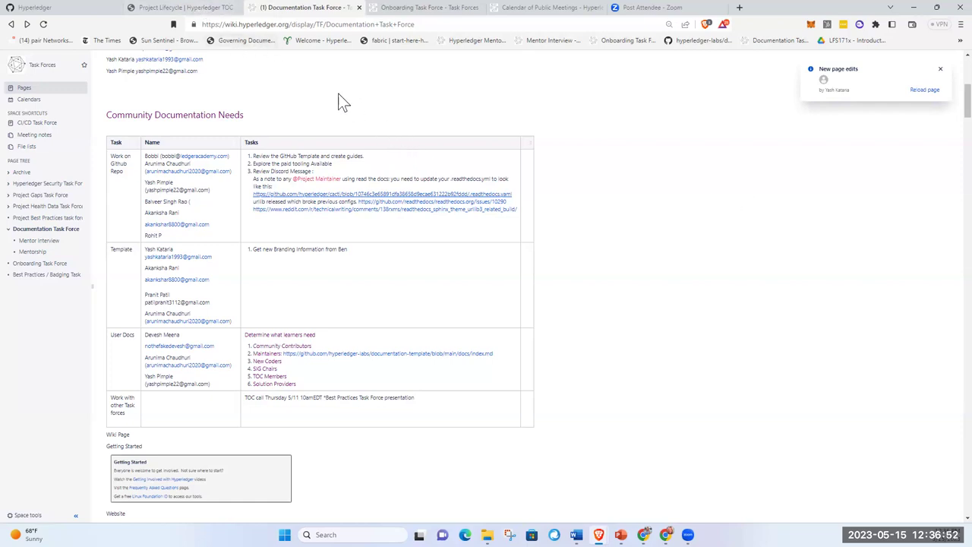
# Open the bookmarked Hyperledger Mentorship Program page and copy the link address of the detailed application instructions under 2023 Program Dates
pyautogui.click(473, 42)
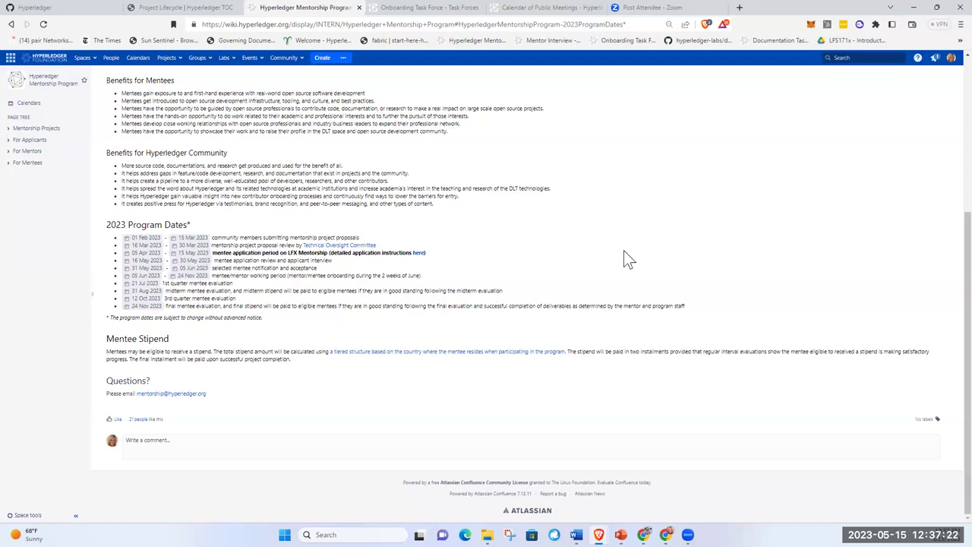
pyautogui.rightClick(423, 259)
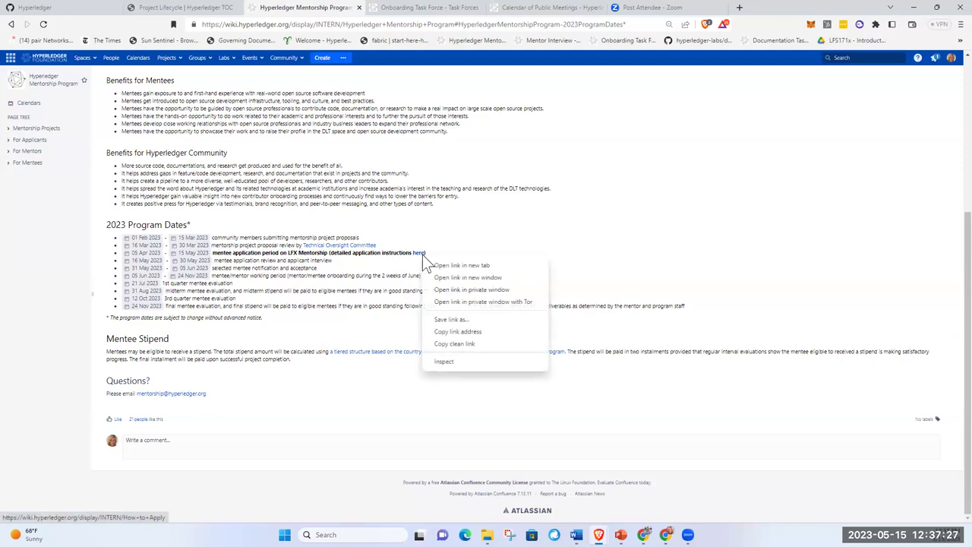
pyautogui.click(471, 332)
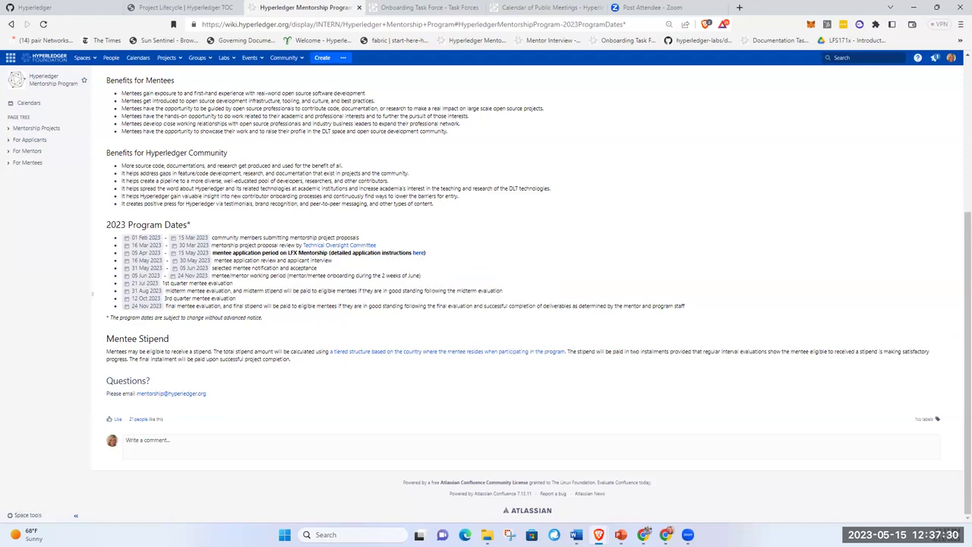